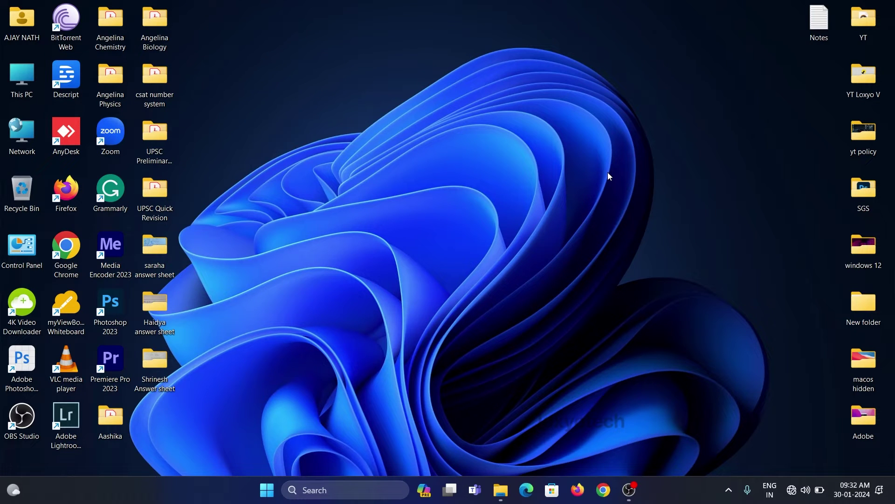
- Search the Start menu for services.msc and run Services as administrator
click(267, 491)
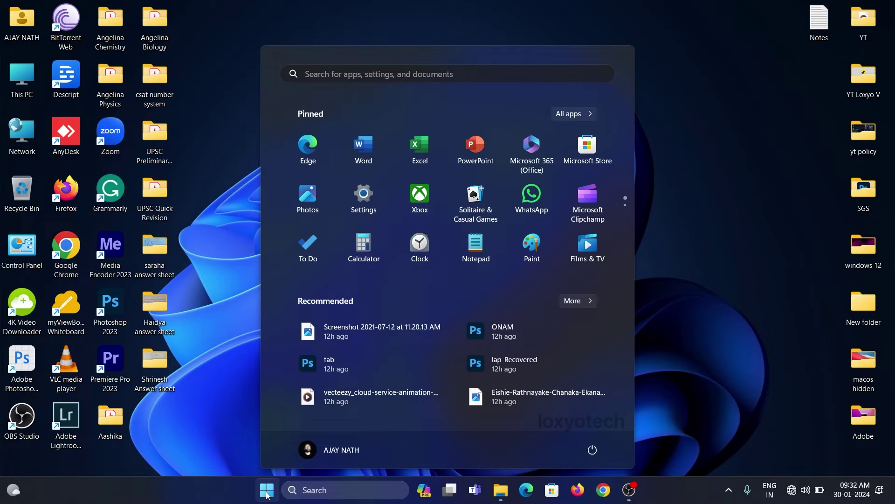
click(333, 489)
text(ser)
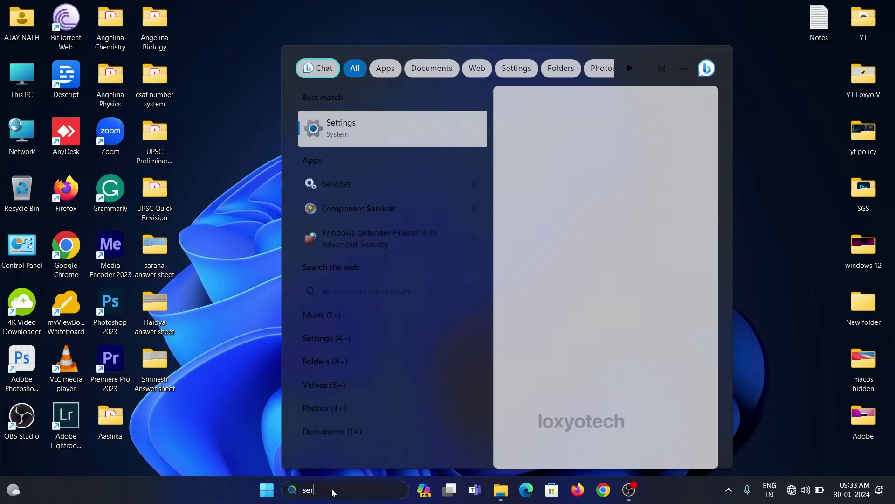
text(vices)
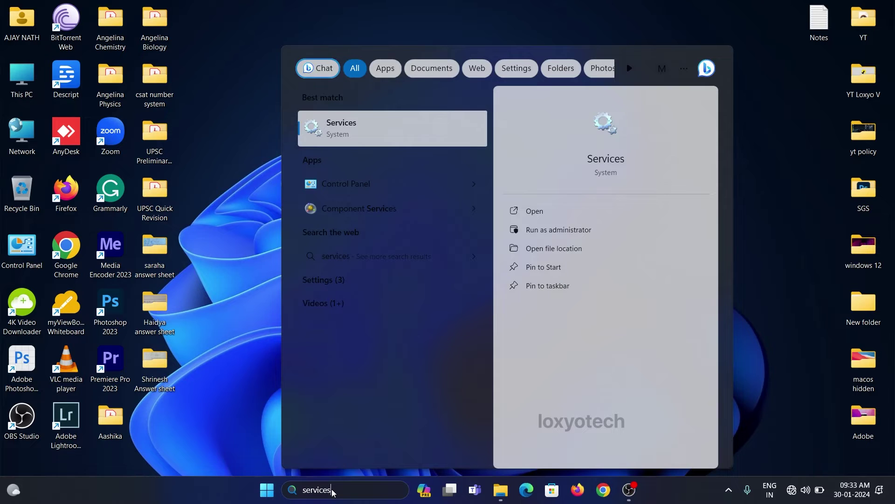
text(.msc)
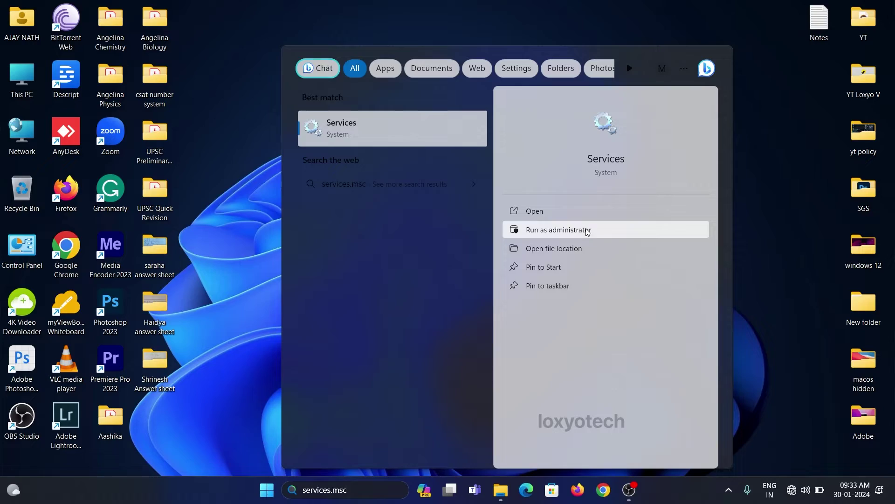
click(604, 232)
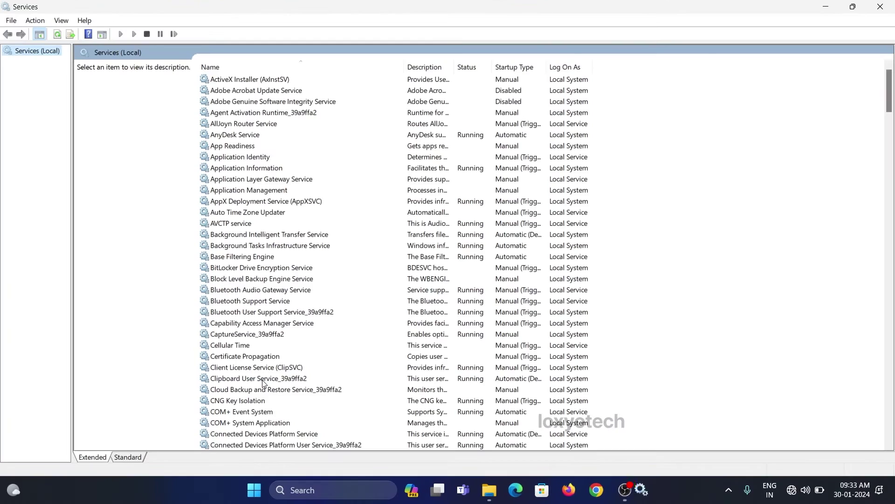
drag(890, 108, 892, 338)
click(236, 271)
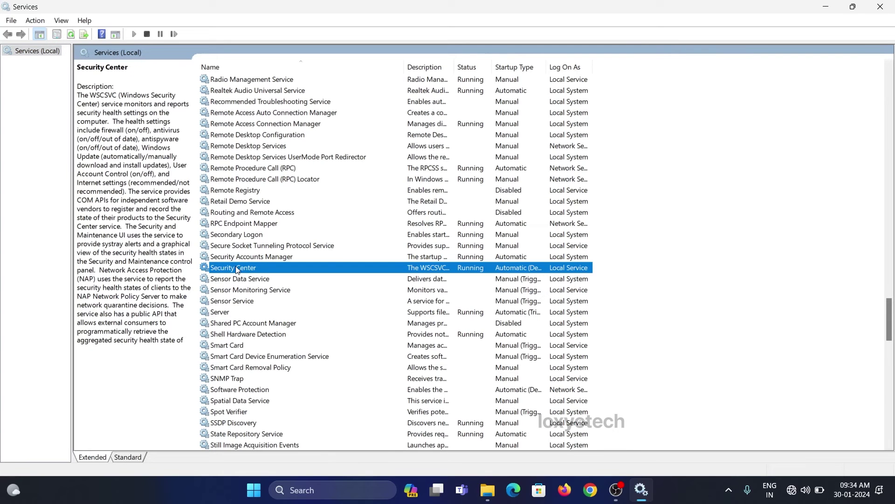
right_click(236, 271)
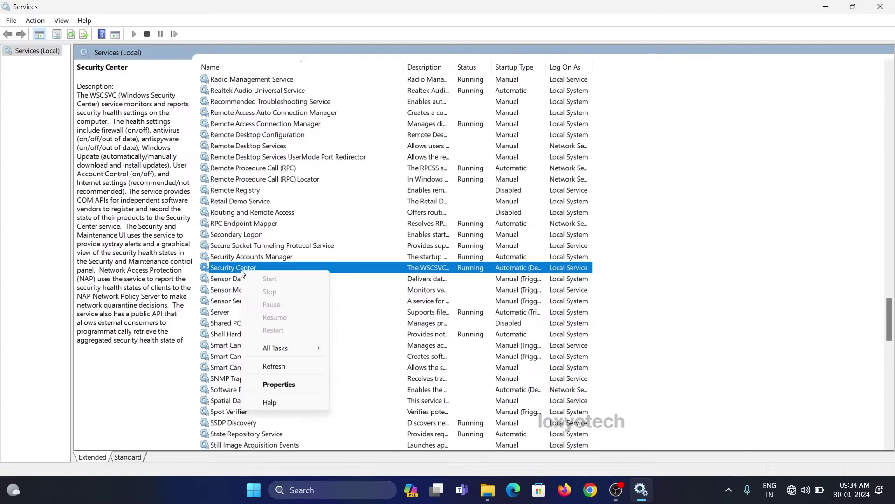
click(279, 384)
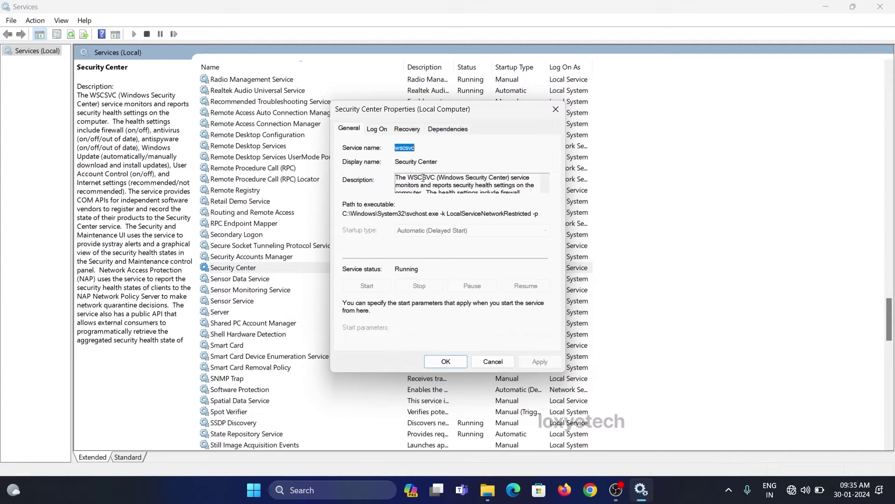
click(378, 131)
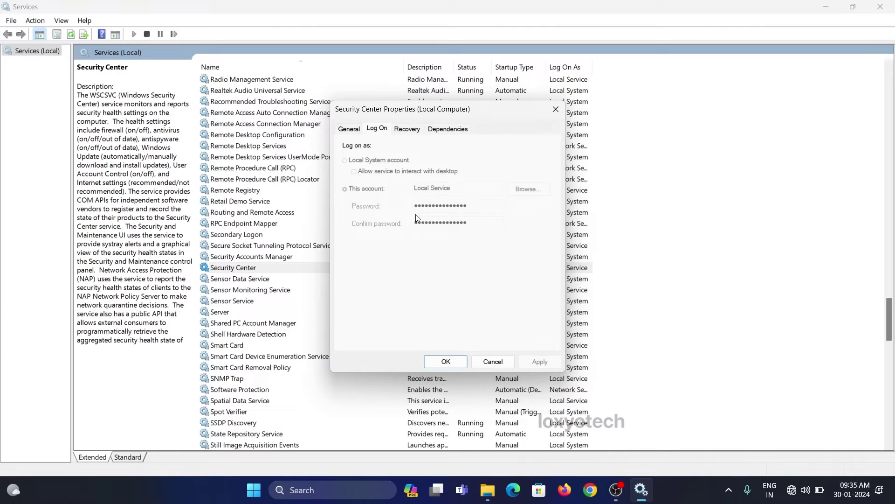
click(446, 362)
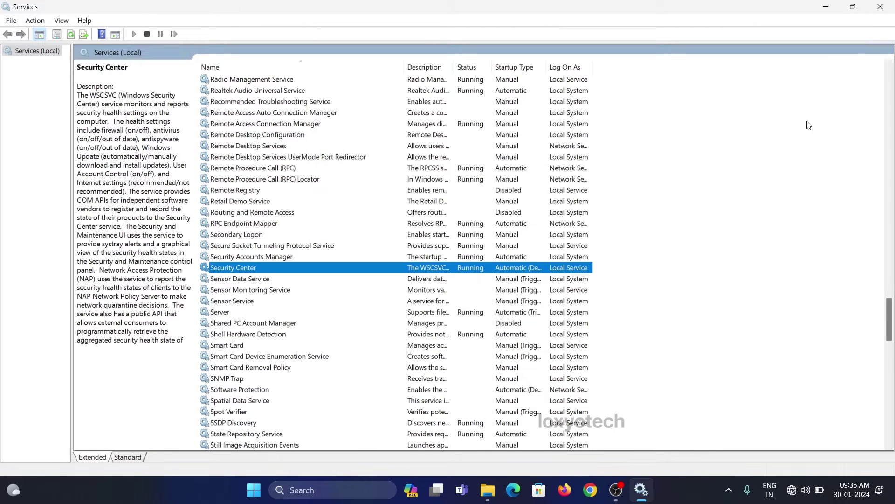
click(880, 7)
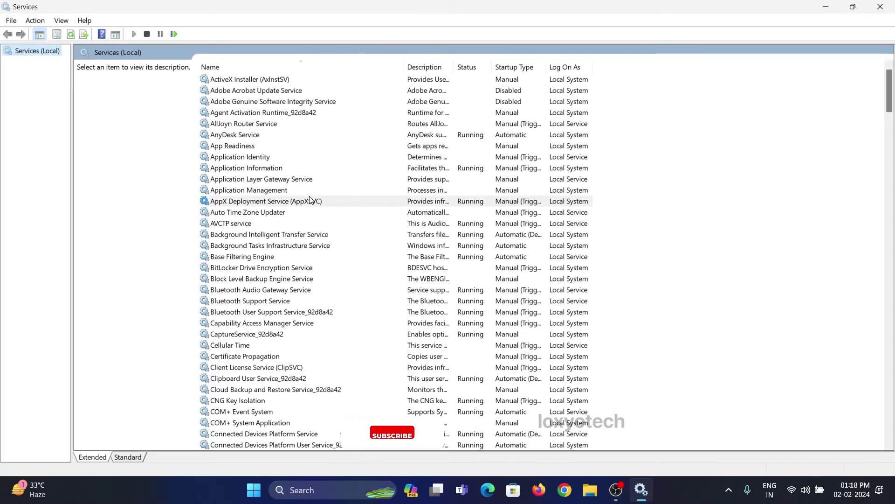
- Set Windows Management Instrumentation to Automatic startup and confirm it logs on as Local System
click(310, 200)
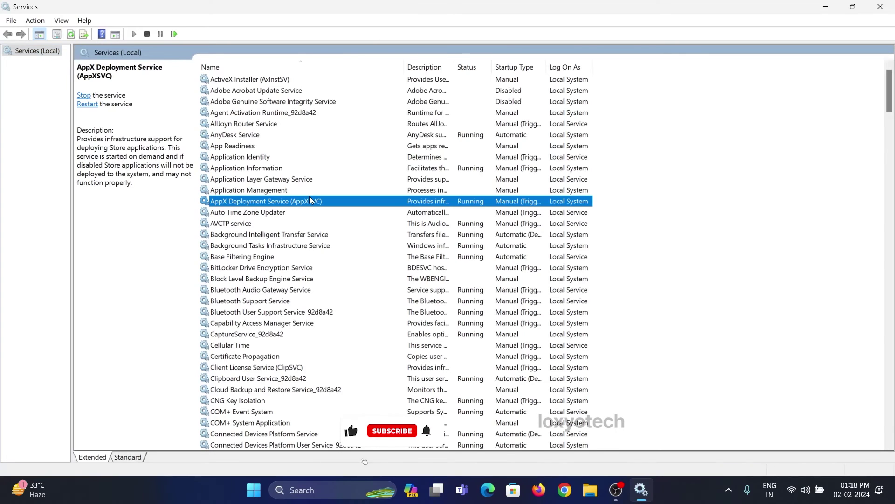
scroll(294, 243, down, 20)
click(279, 290)
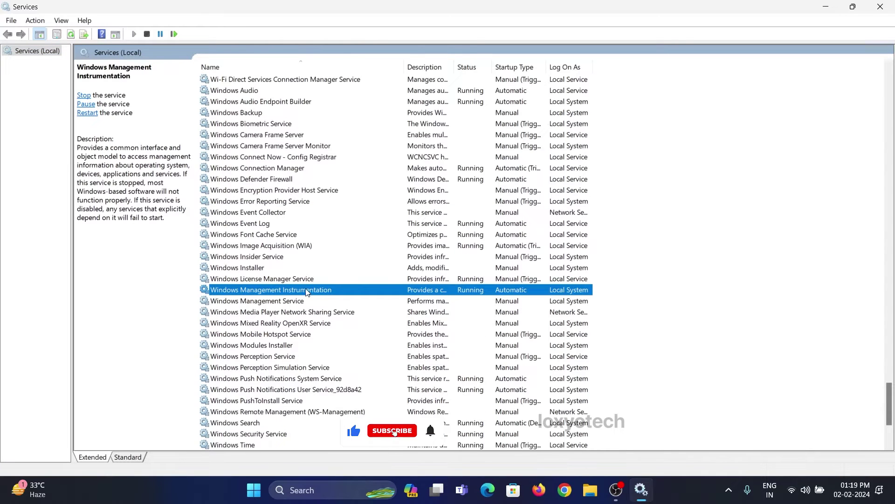
right_click(279, 289)
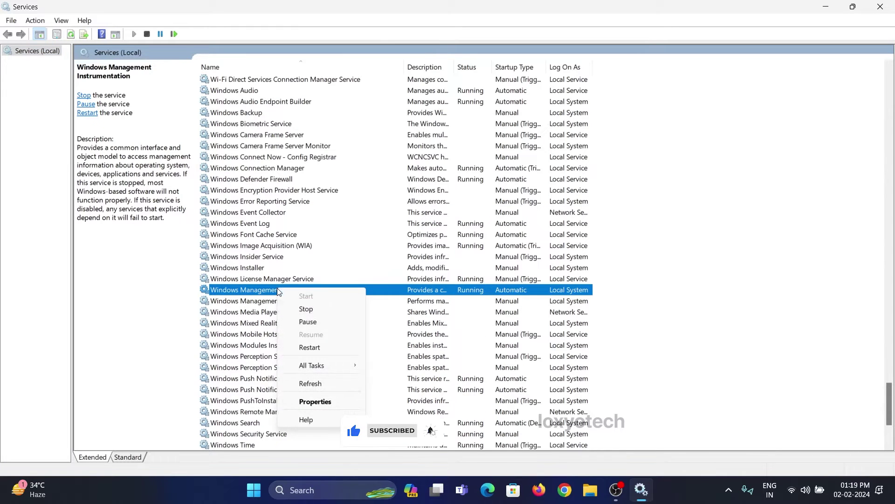
click(317, 402)
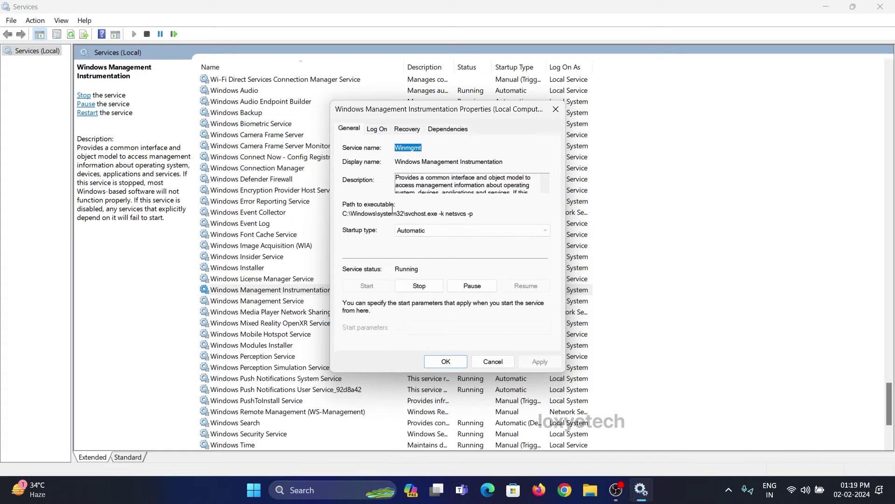
click(426, 231)
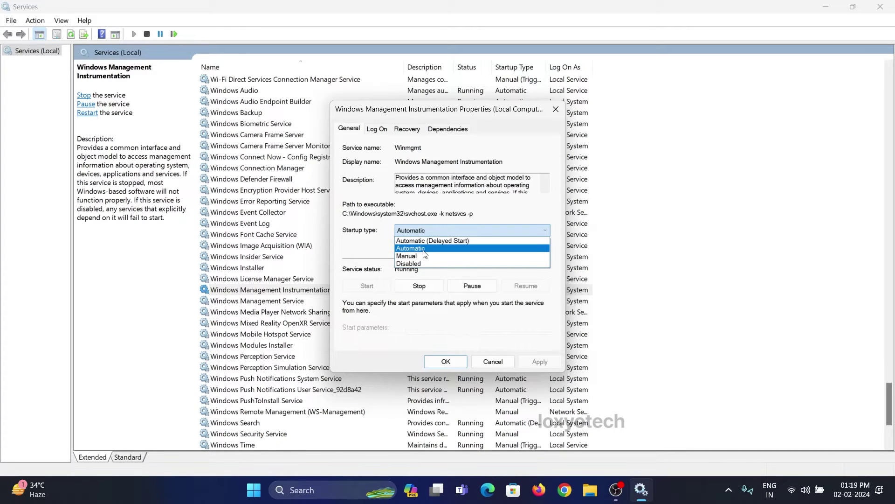
click(401, 250)
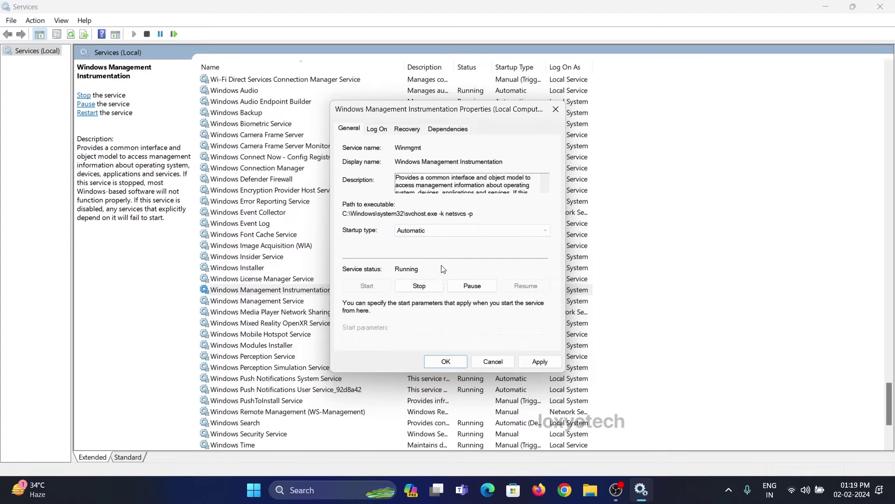
click(375, 129)
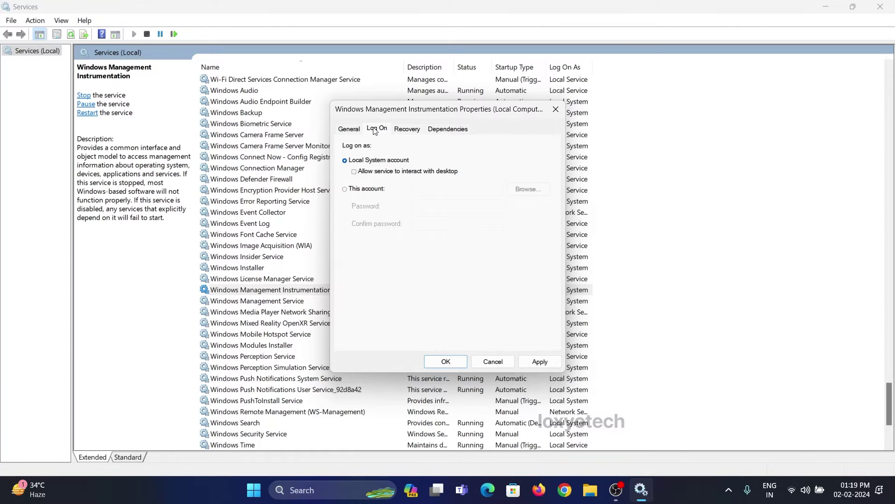
click(460, 362)
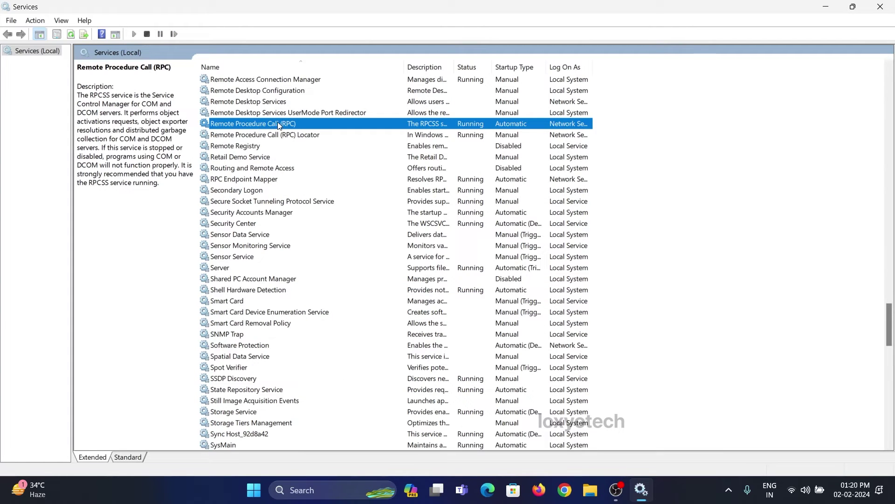
- Confirm Remote Procedure Call (RPC) logs on as Network Service, then close Services
right_click(271, 123)
click(309, 237)
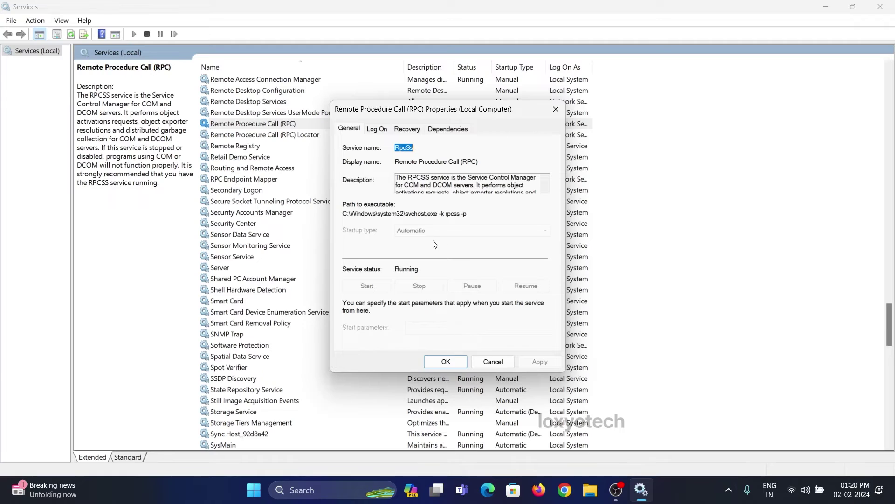
click(376, 129)
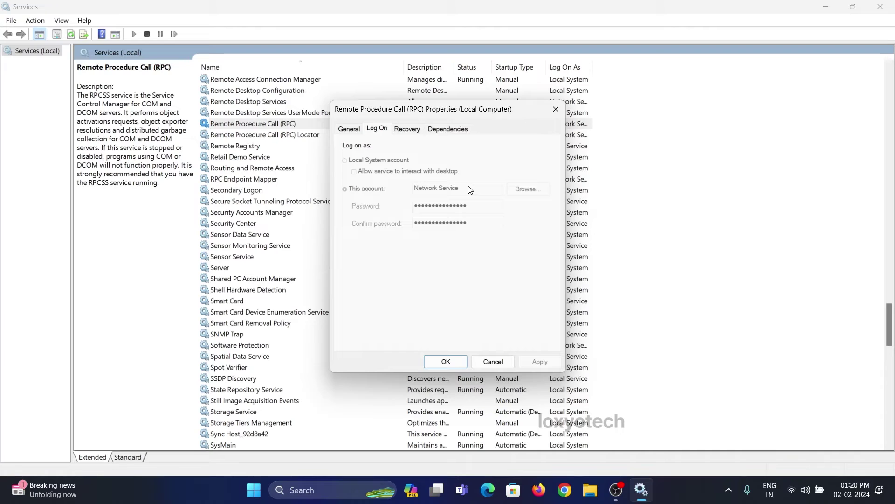
click(350, 130)
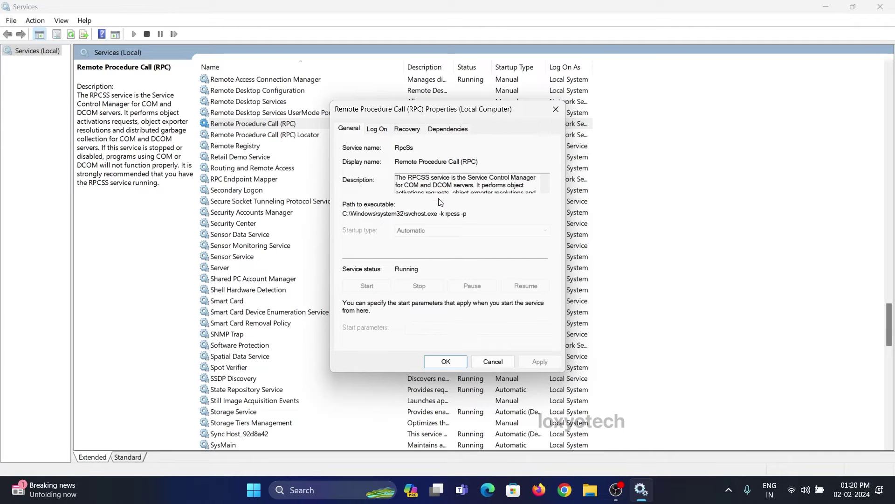
key(ctrl+Tab)
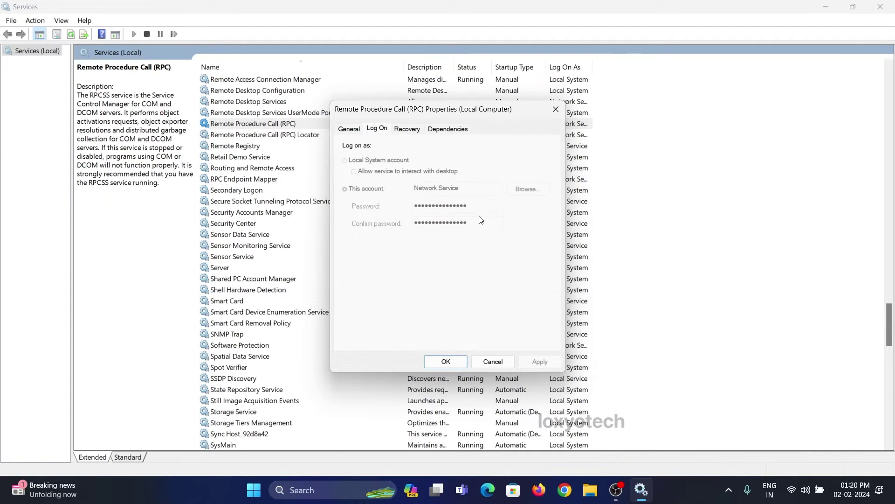
click(447, 361)
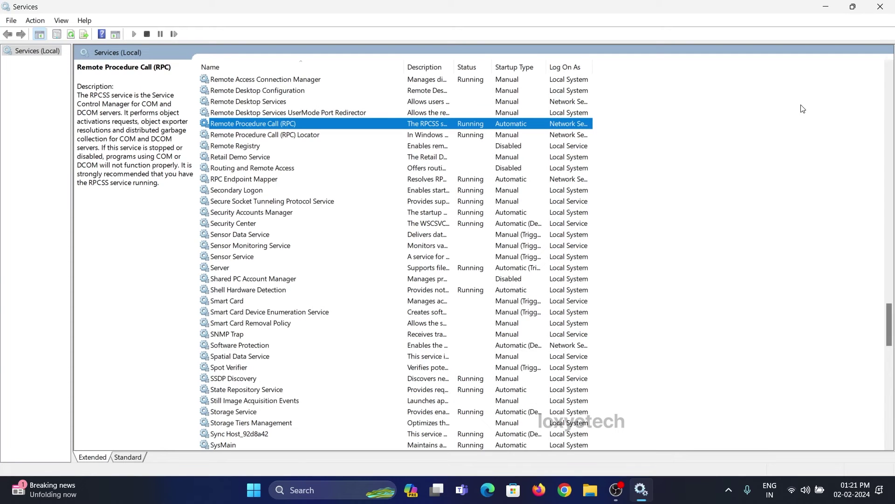
click(880, 6)
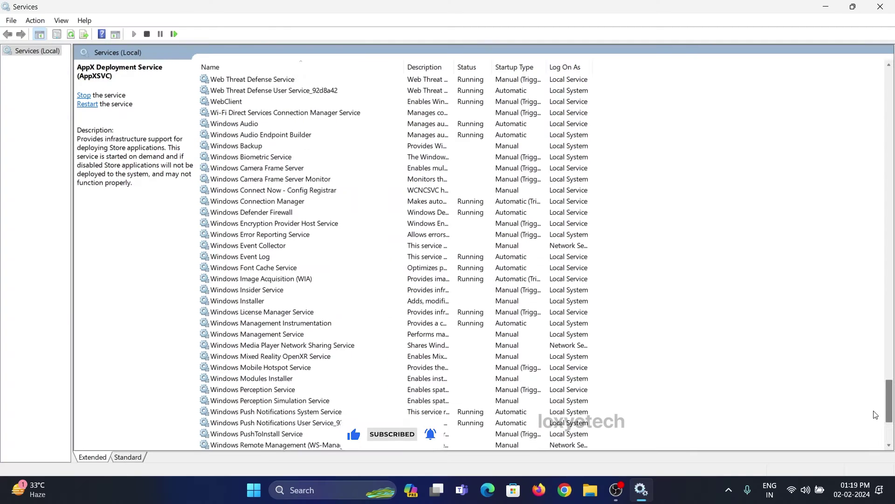
- Keep Windows Management Instrumentation on Automatic startup under Local System and apply with OK
scroll(385, 324, down, 1)
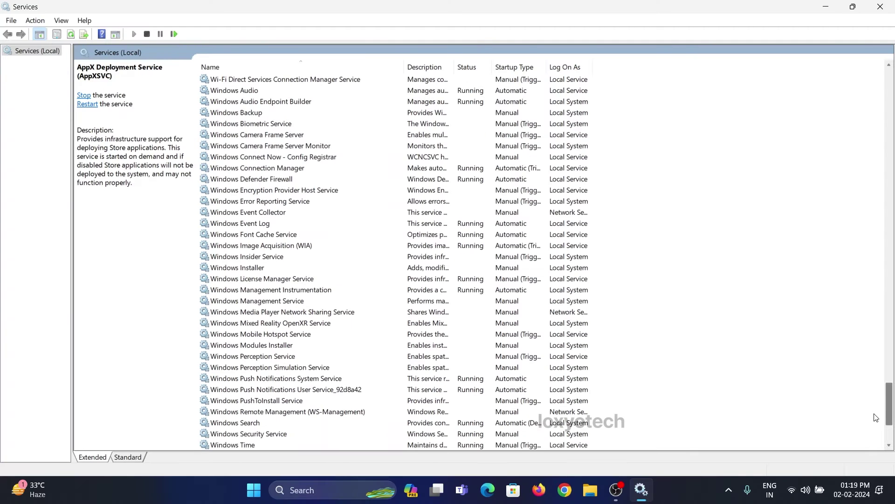
click(269, 290)
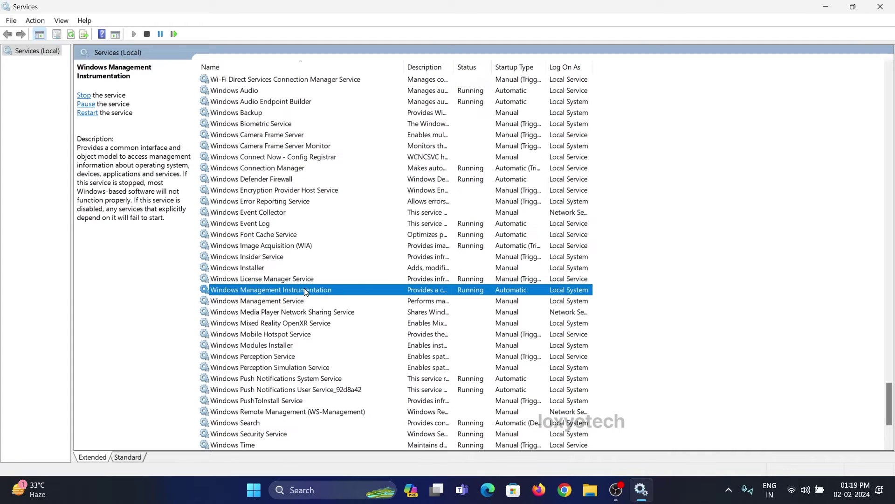
right_click(278, 290)
click(321, 401)
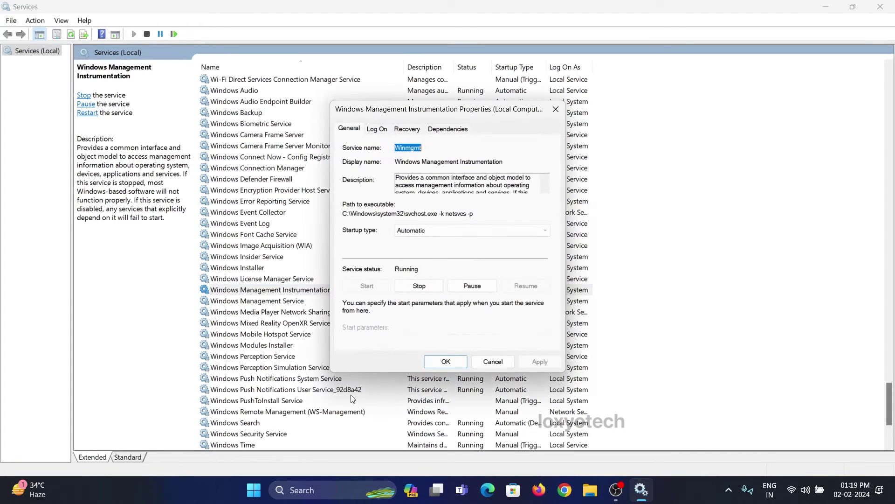
click(424, 229)
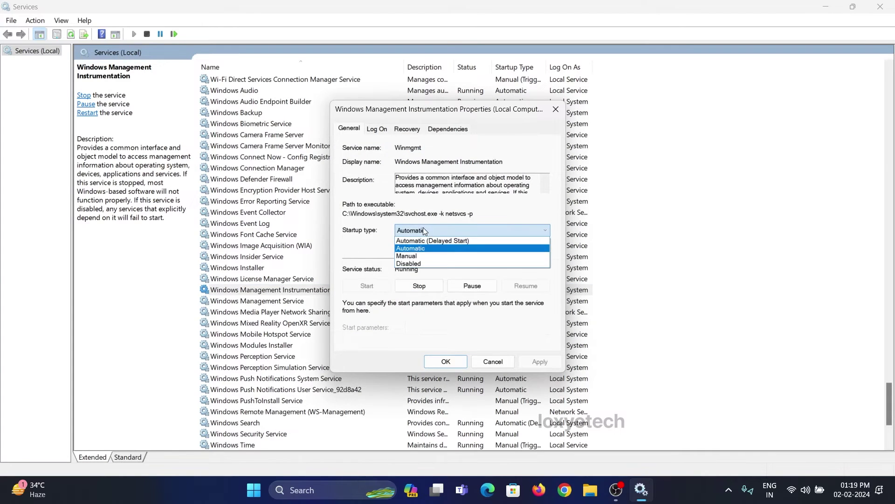
click(401, 250)
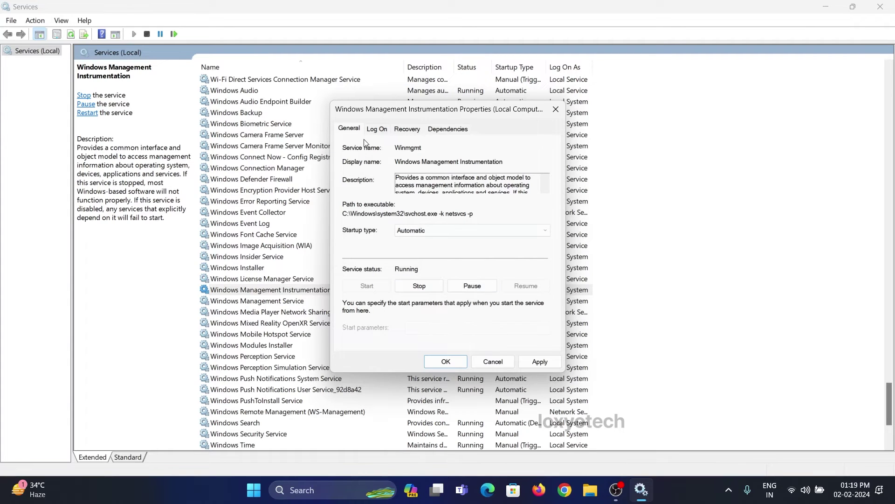
click(375, 129)
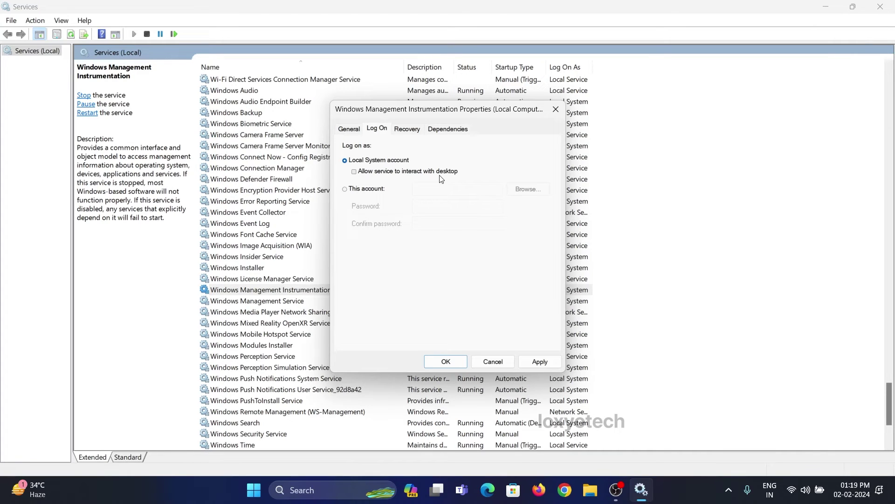
click(459, 362)
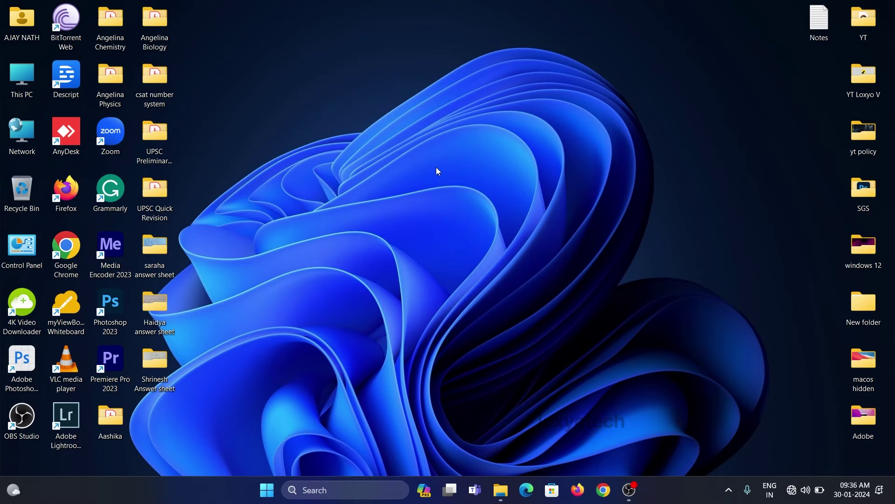
- Search for Command Prompt and run it as administrator
click(264, 493)
text(comm)
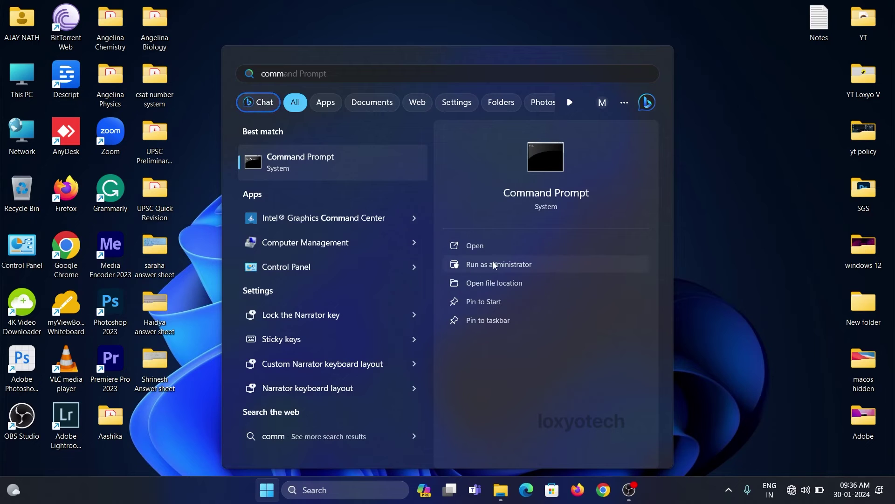
click(525, 269)
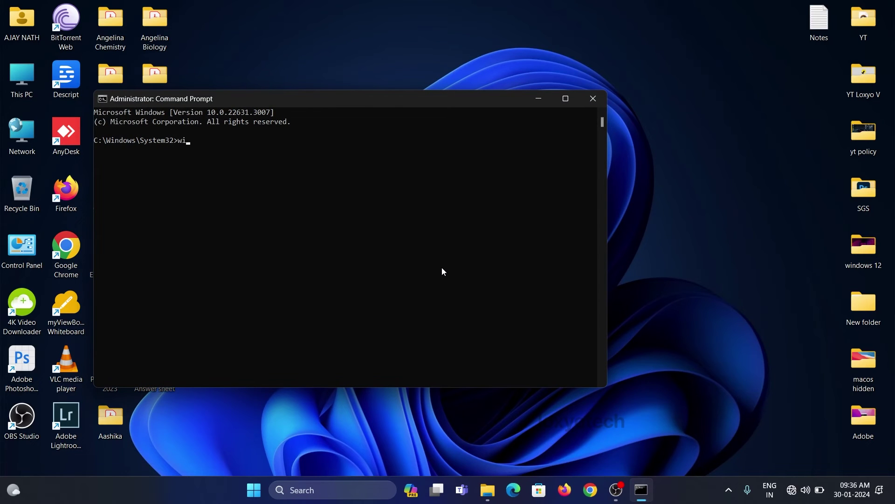
- Run winmgmt /verifyrepository and check that the WMI repository is reported consistent
text(winmgg)
key(BackSpace)
text(m)
text(t/verifyrepository)
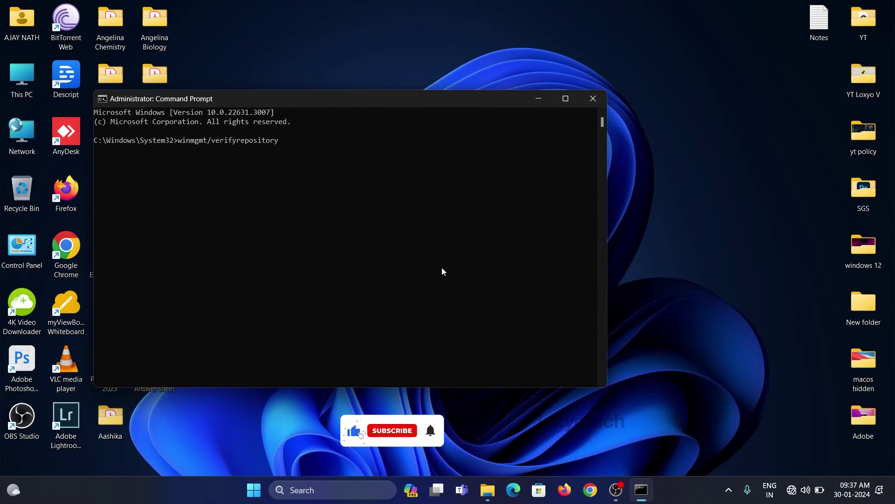
key(Return)
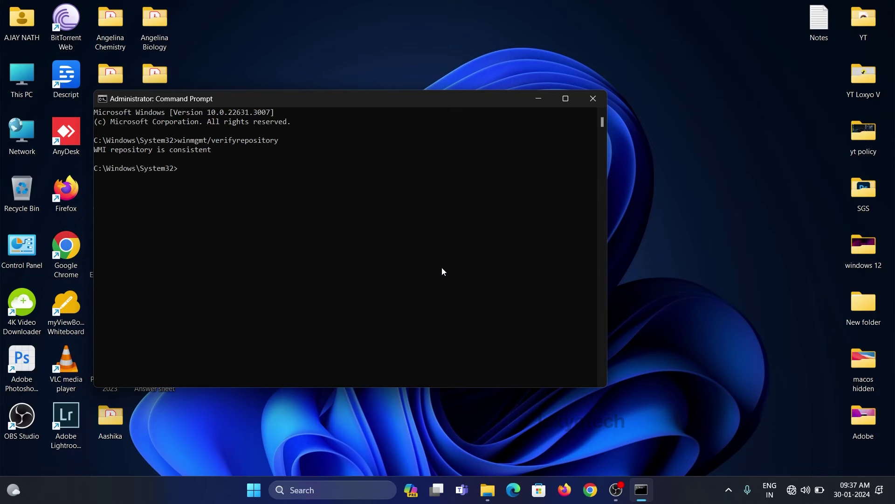
drag(101, 150, 223, 156)
click(223, 154)
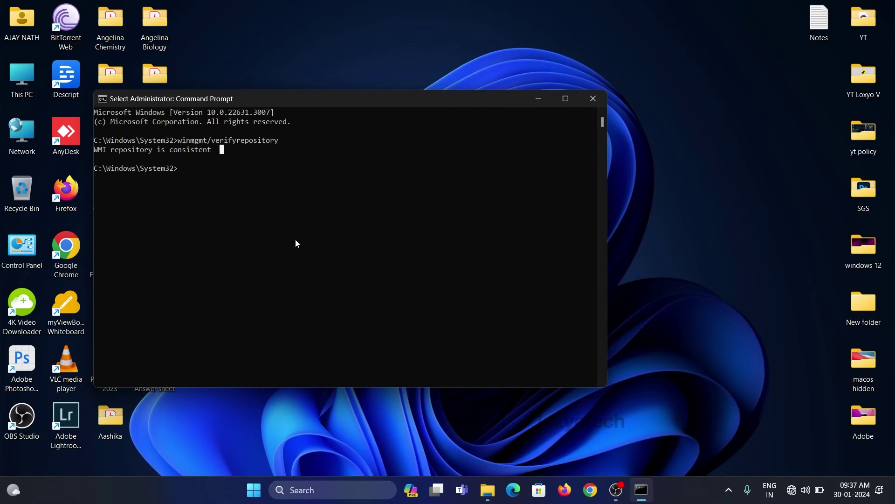
- Maximize the console, run winmgmt /salvagerepository, and close Command Prompt after it reports consistent
click(565, 99)
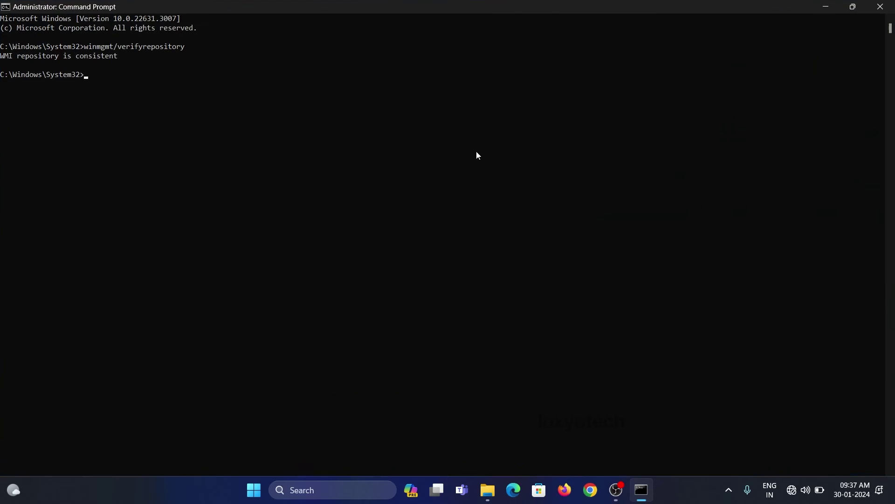
text(winmgmt/salvagerepository)
key(Return)
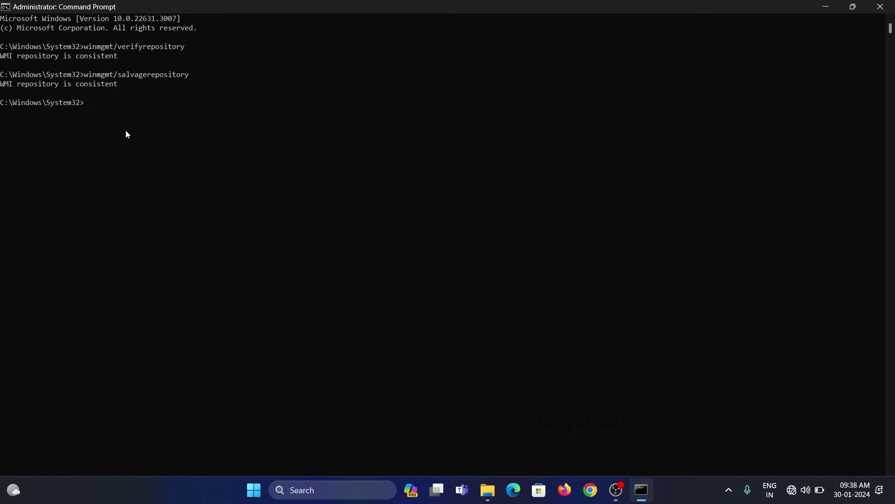
key(alt+F4)
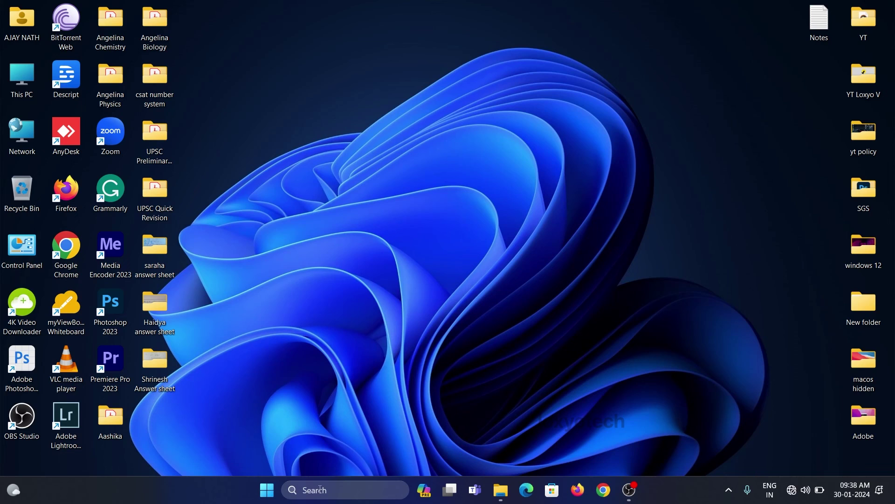
- Refresh the desktop and reopen the Start menu showing pinned apps and recommended files
click(304, 488)
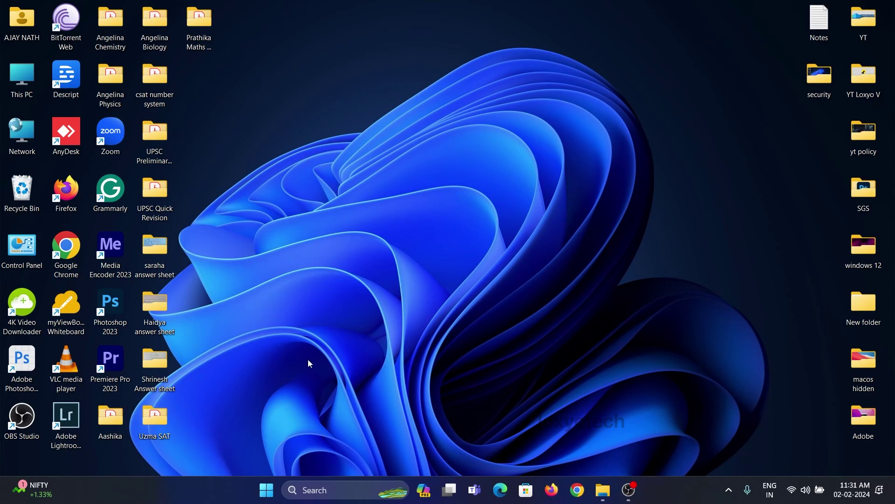
click(266, 492)
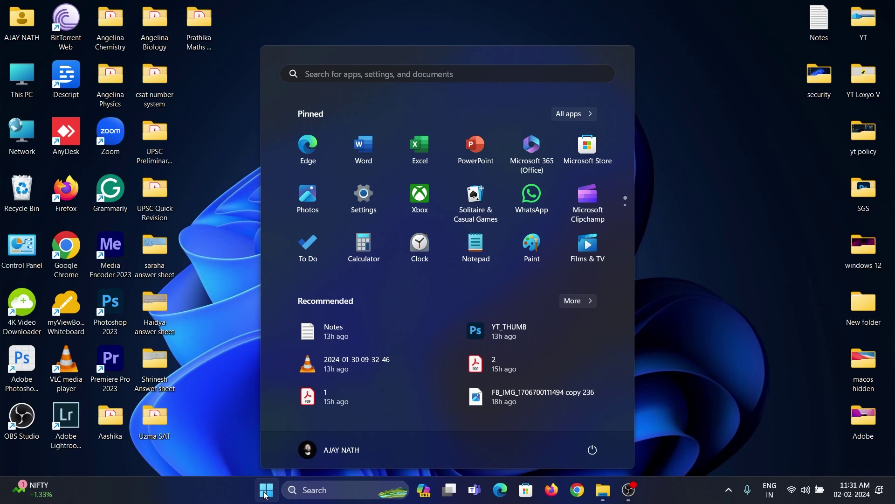
click(228, 433)
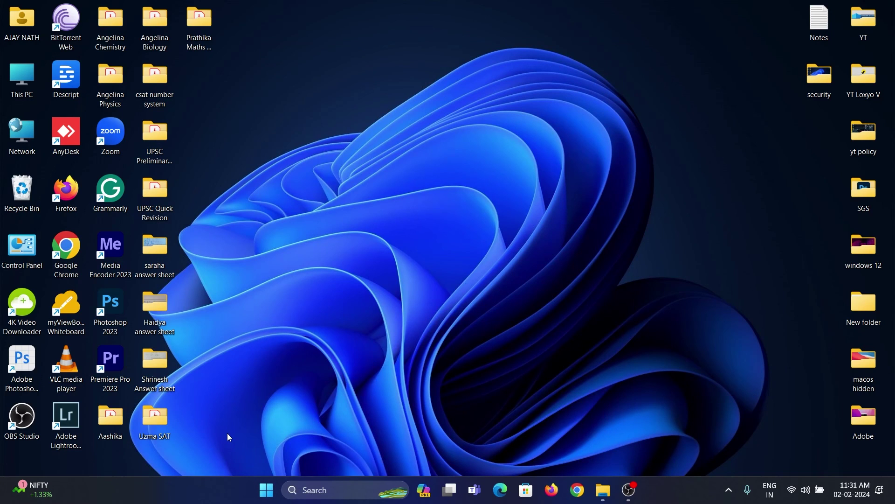
right_click(368, 163)
click(424, 217)
click(267, 490)
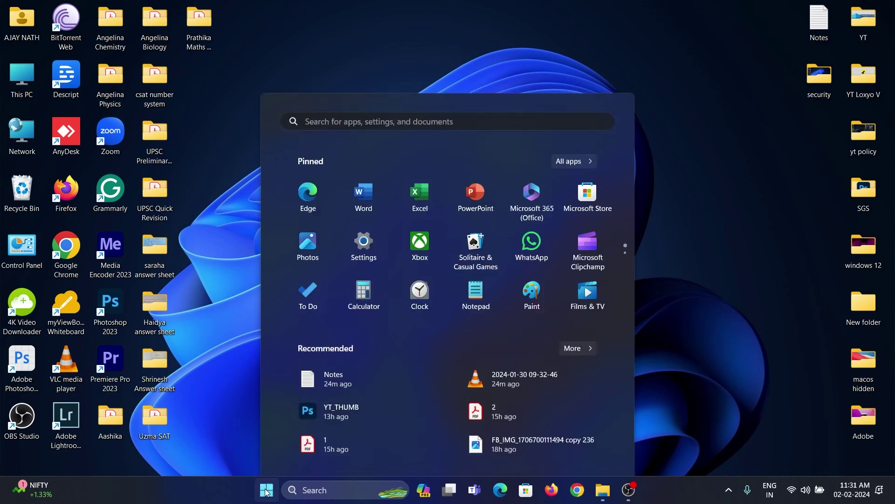